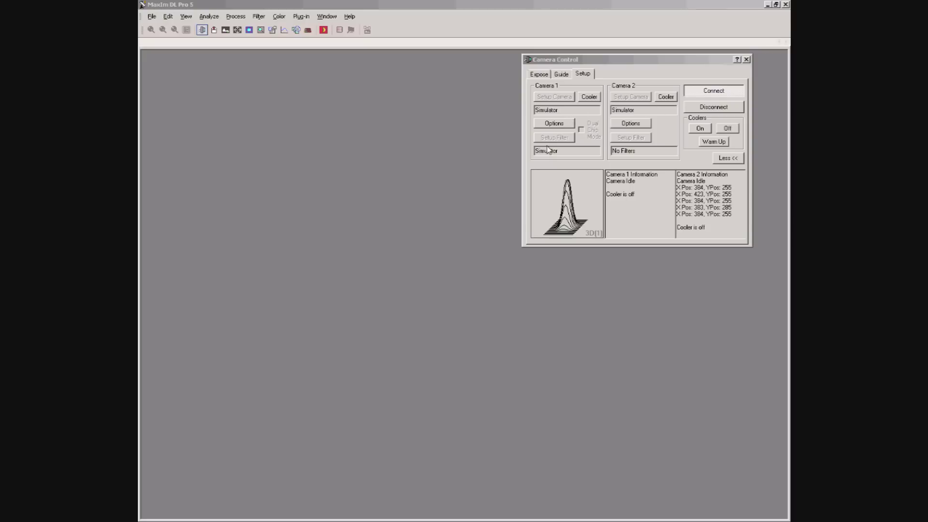
Step: Open Autosave Setup for the master's TestMaster sequence of 100 10 s Light frames
click(560, 81)
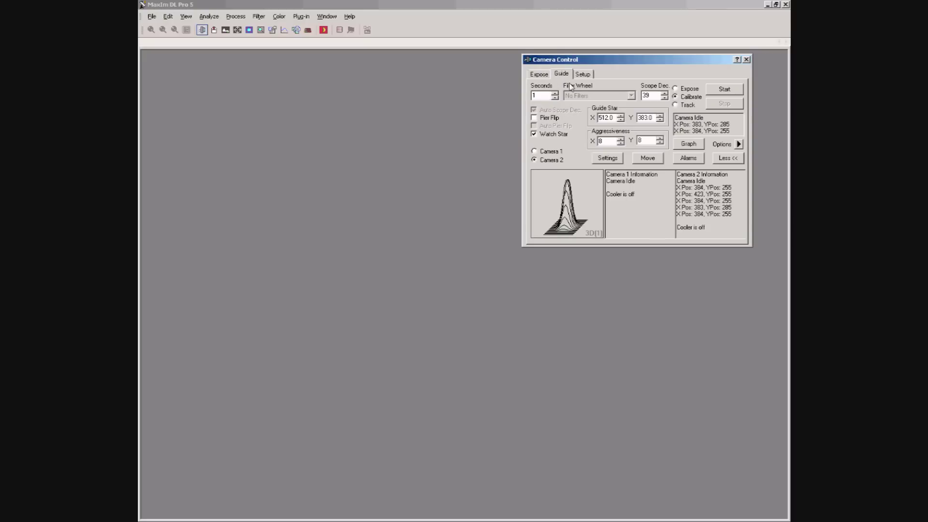
click(540, 76)
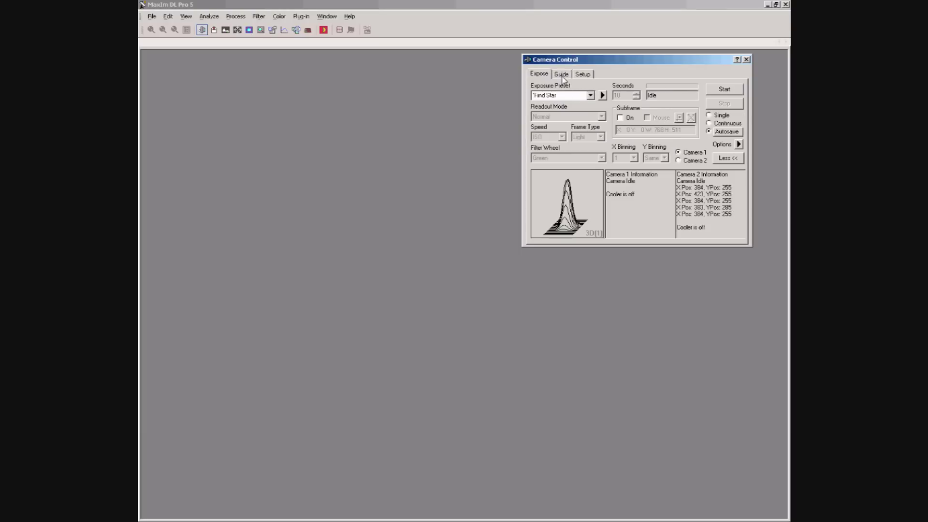
click(562, 76)
click(540, 75)
click(723, 132)
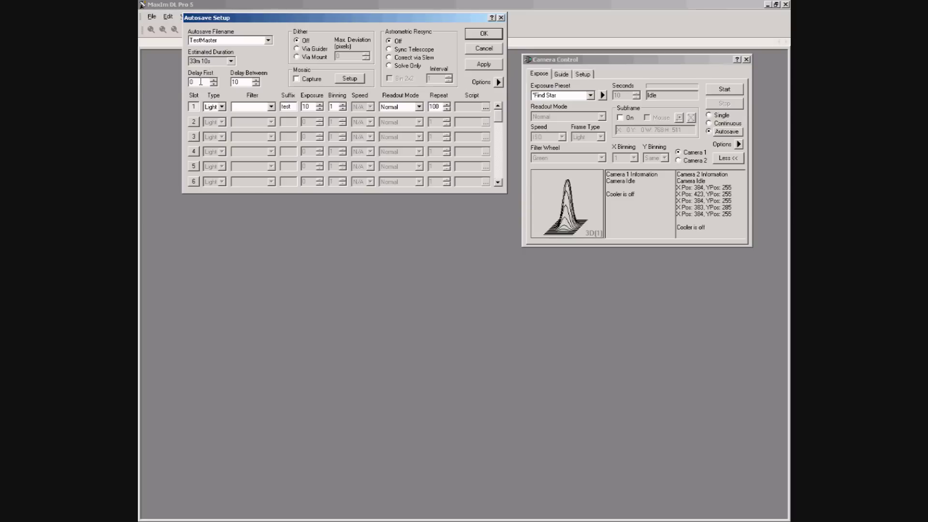
Step: Enable Dither Via Guider with 2.00-pixel max deviation, set slot 1 to Luminance, and accept
click(306, 51)
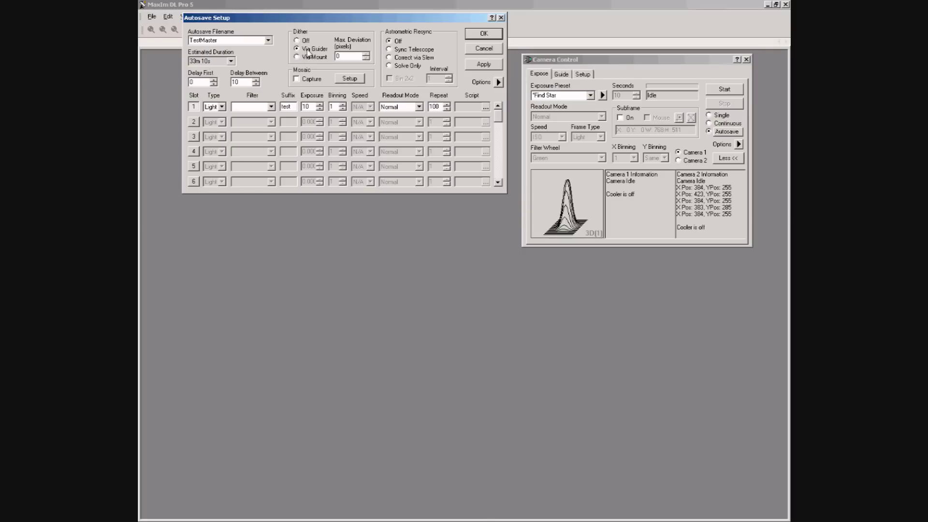
click(366, 54)
click(247, 108)
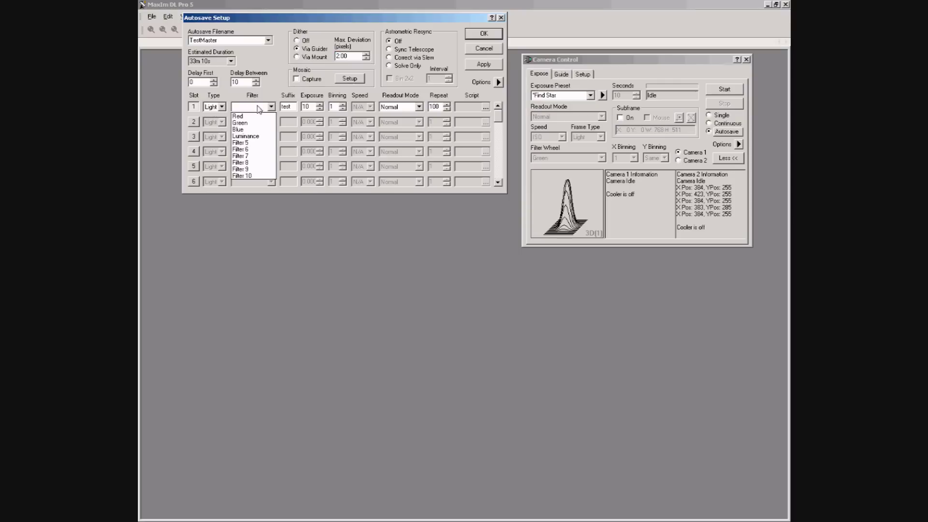
click(259, 139)
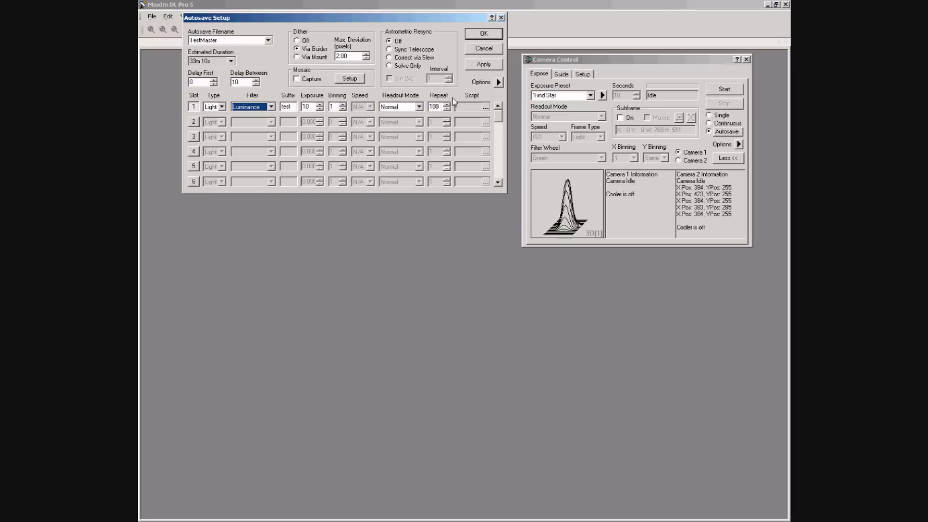
click(484, 34)
Step: Start the autoguider in Track mode on the guide star, then go back to exposure settings
click(560, 74)
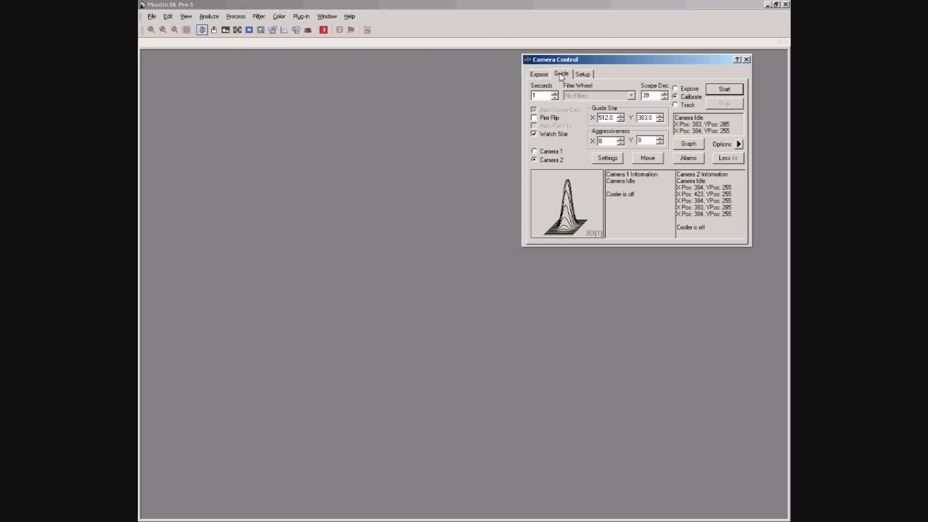
click(696, 105)
click(725, 89)
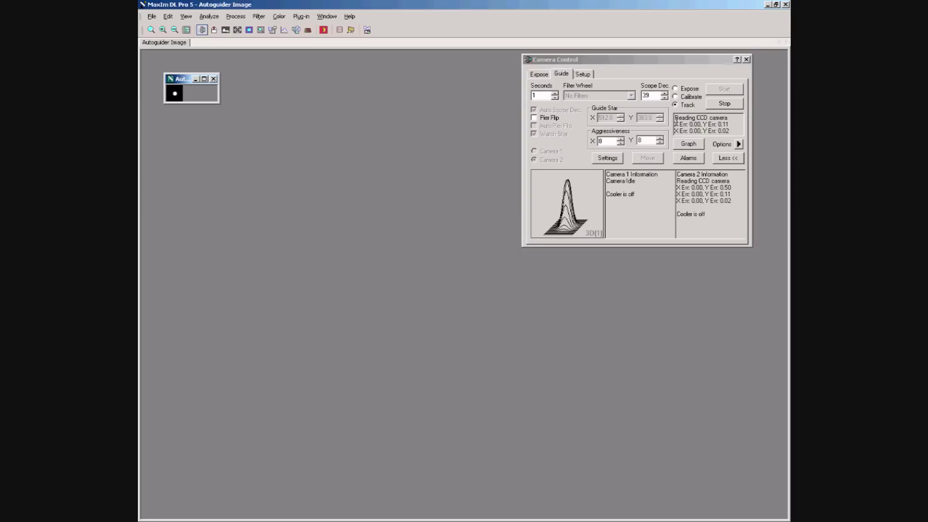
click(541, 75)
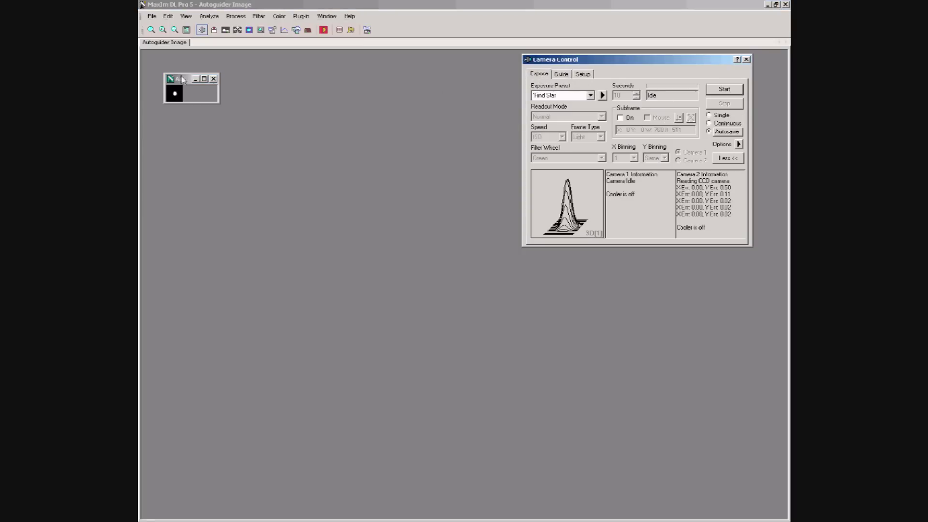
Step: Run the 100-image Luminance autosave sequence and stop it during the second exposure
click(726, 90)
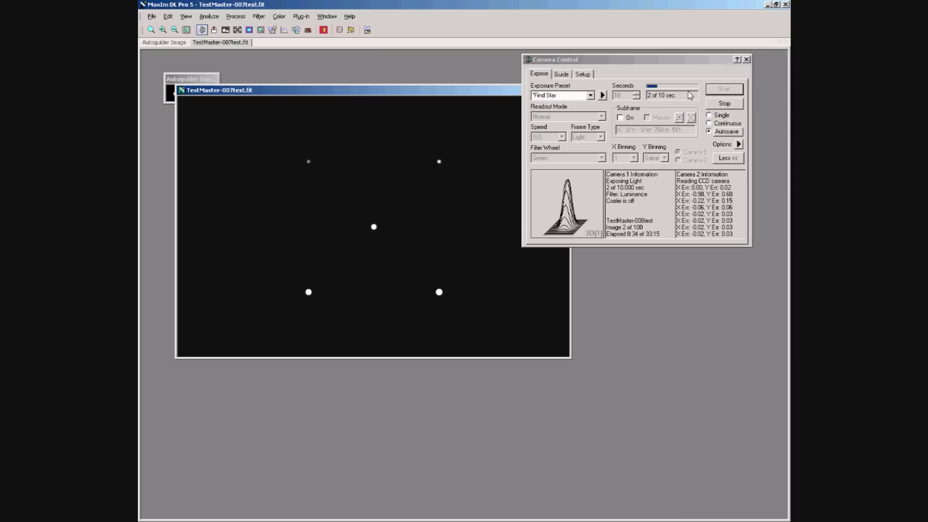
click(735, 105)
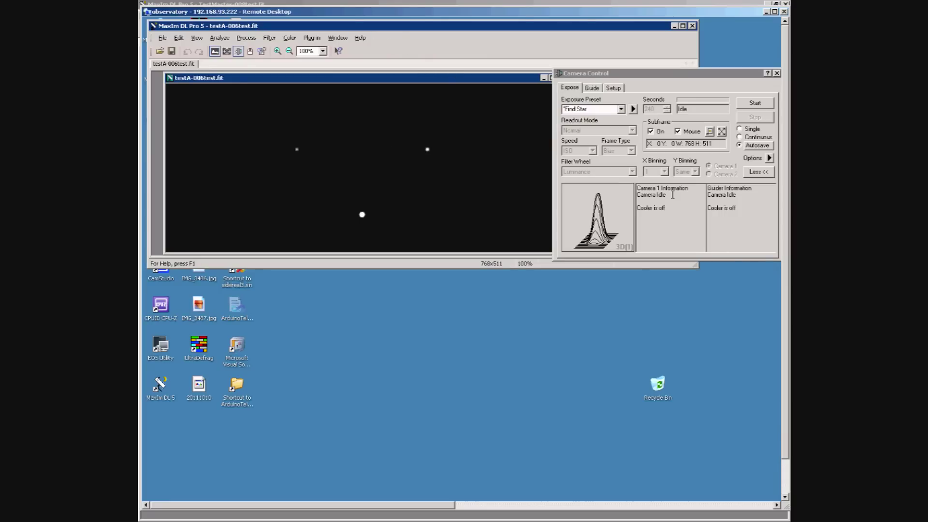
Step: Check the remote camera's Setup tab, then open Autosave Setup for the testA sequence
click(613, 88)
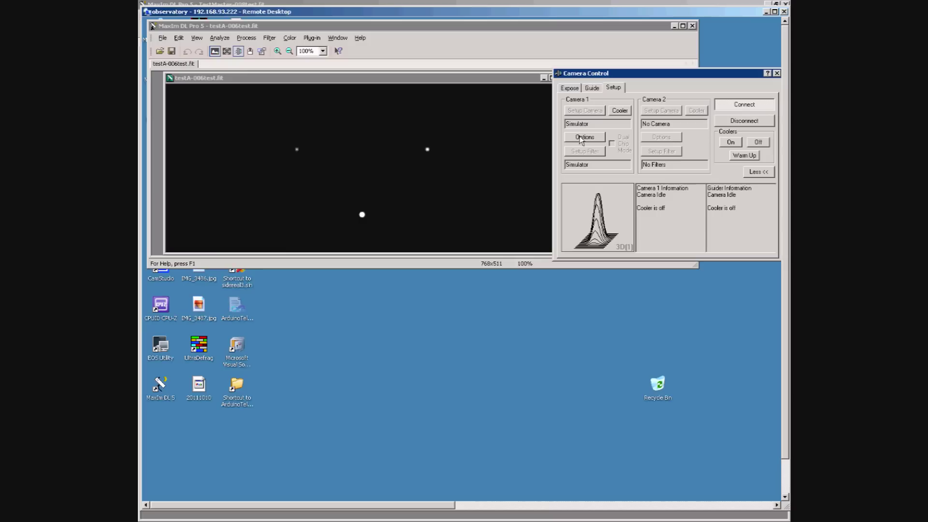
click(569, 88)
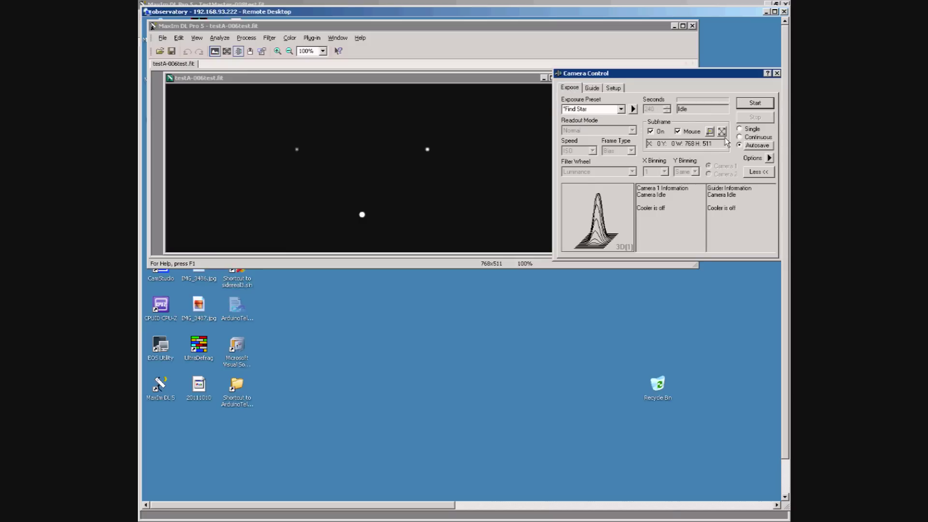
click(751, 147)
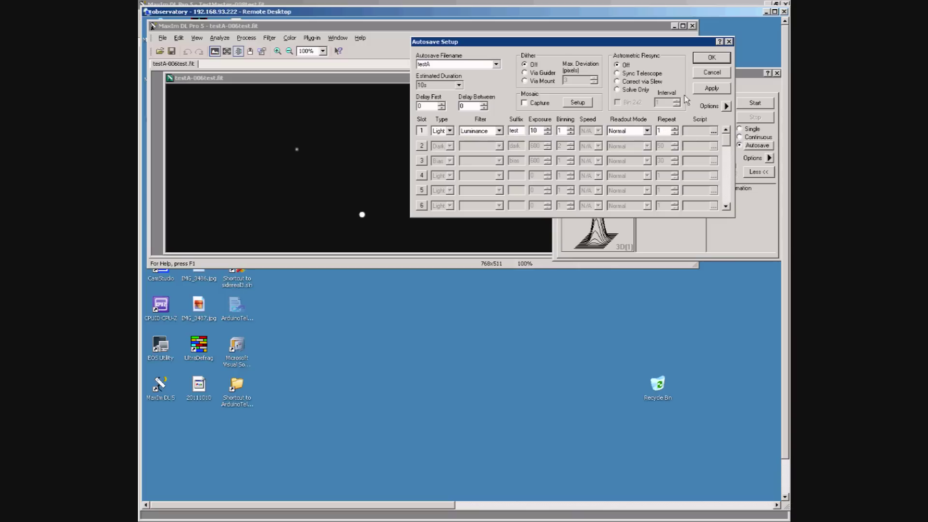
Step: Save the testA sequence as C:\1.seq, overwriting the existing file, and close Autosave Setup
click(726, 106)
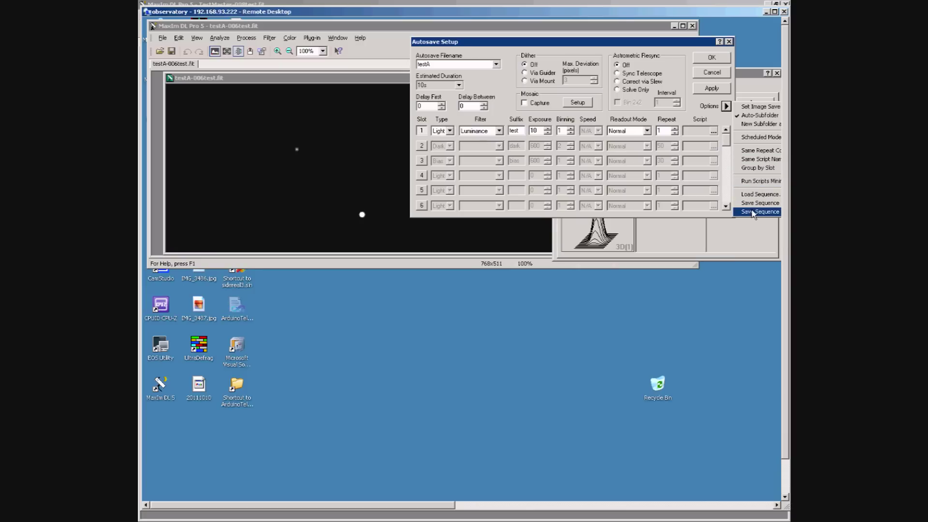
drag(443, 506, 457, 507)
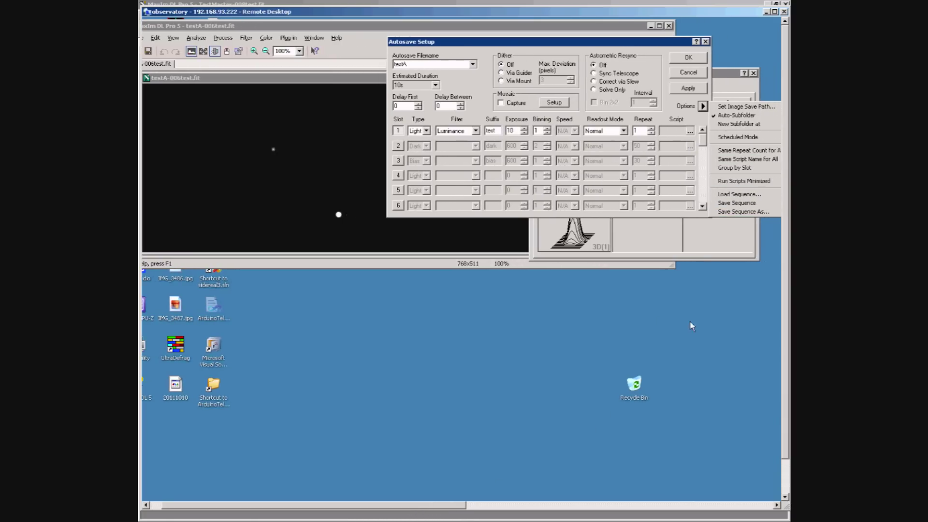
click(736, 213)
click(668, 207)
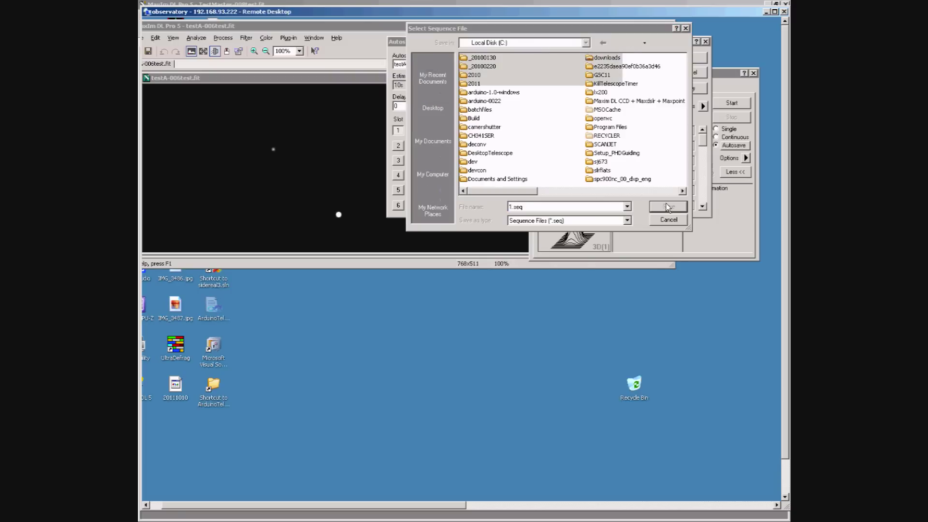
key(Return)
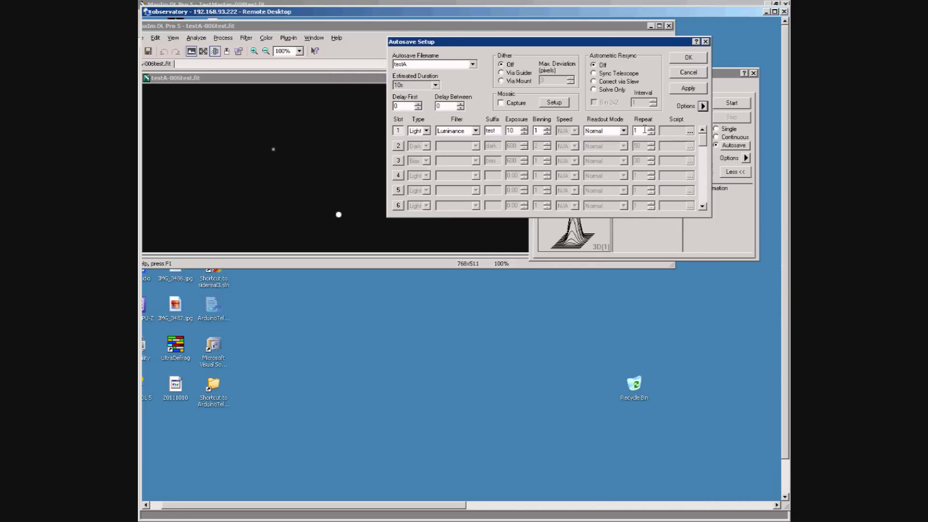
click(690, 72)
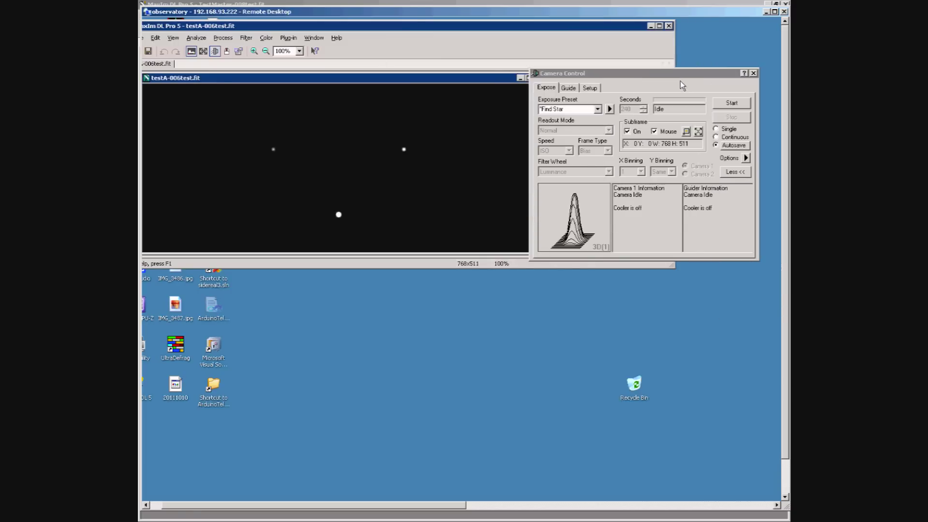
Step: Move the MaxIm window to the right and bring the Wasp Camera Slave running C:\1.seq forward
drag(457, 505, 435, 505)
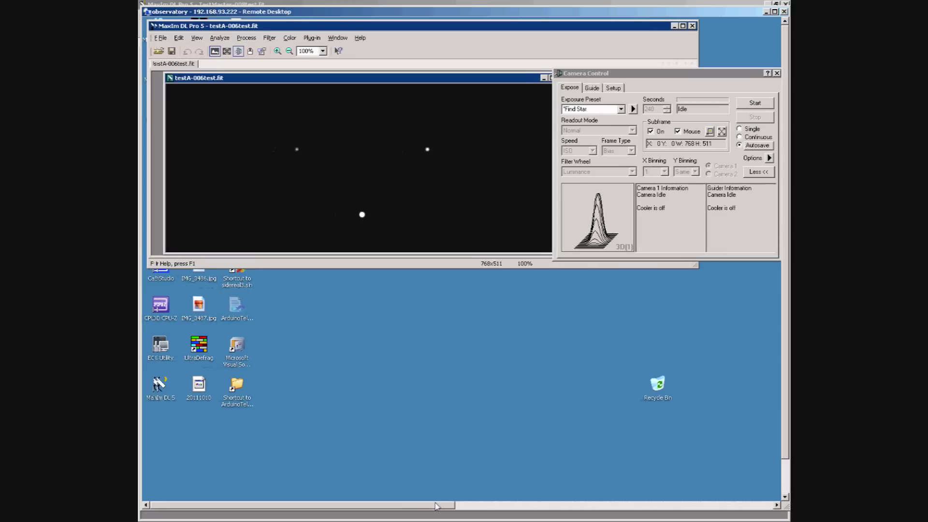
drag(246, 26, 327, 27)
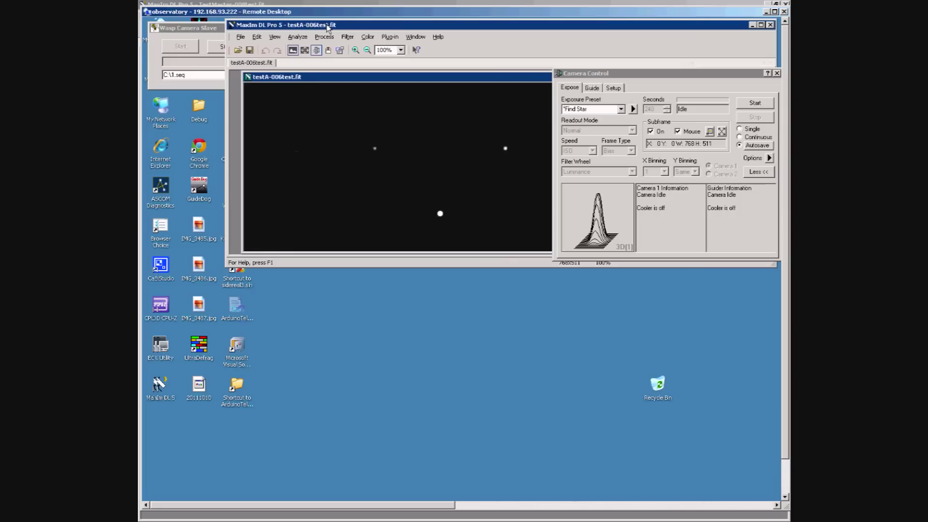
click(219, 27)
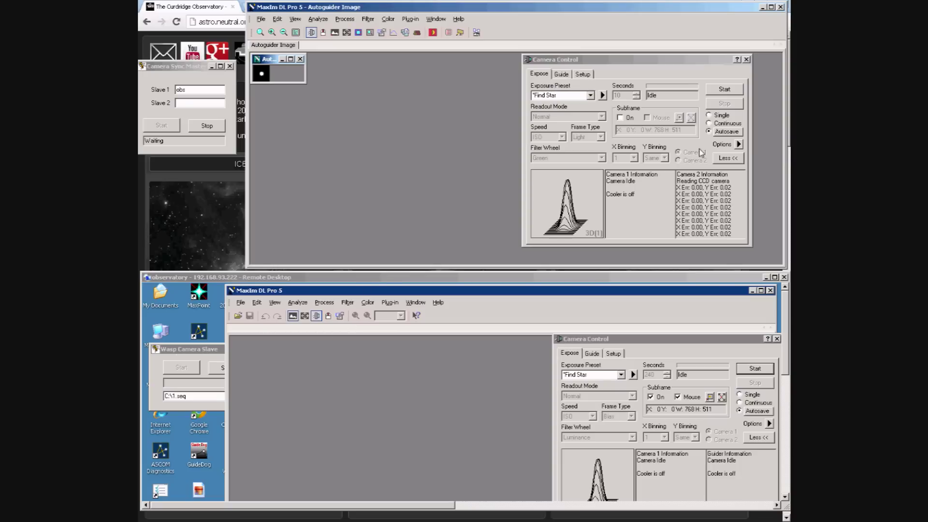
Step: Start the master's 100-image autosave sequence again so the remote slave camera exposes in sync
click(727, 89)
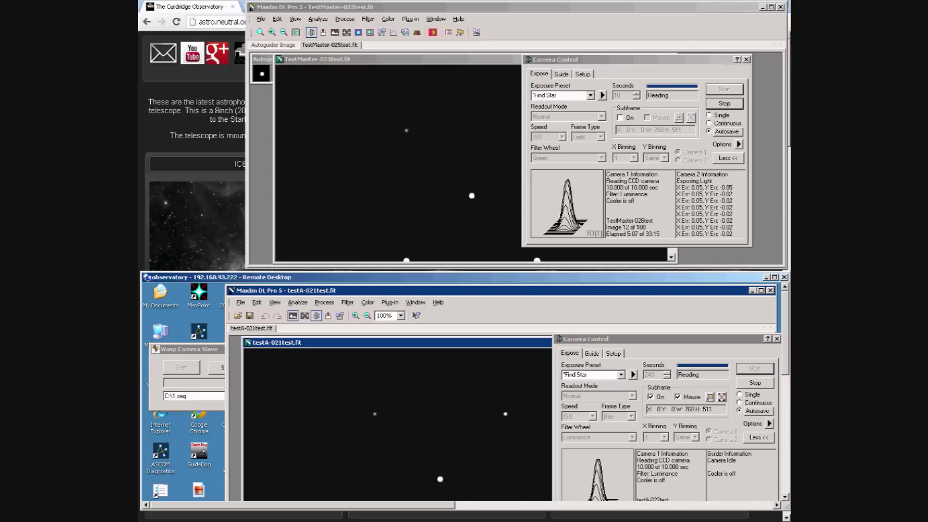
Step: Bring the CASTOR VNC window into view and start its Wasp Camera Slave with C:\1.seq
drag(788, 53, 419, 57)
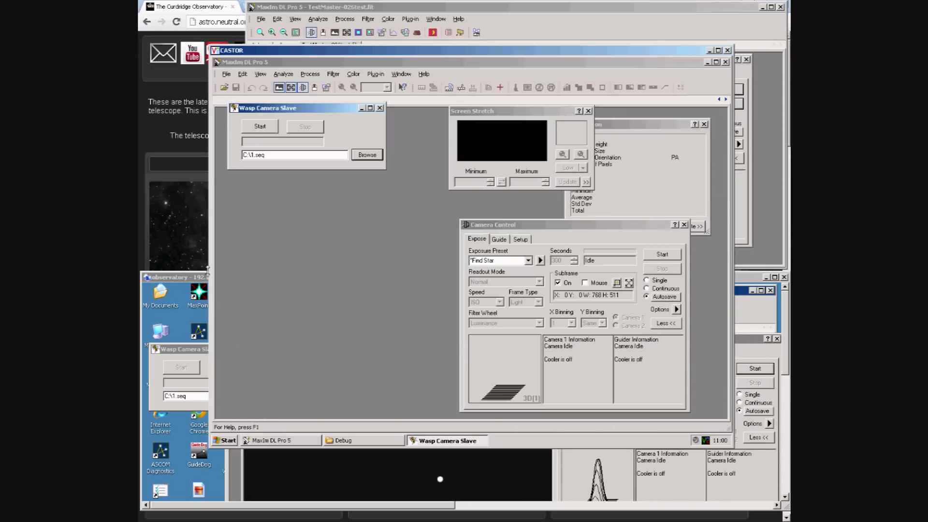
drag(683, 51, 764, 66)
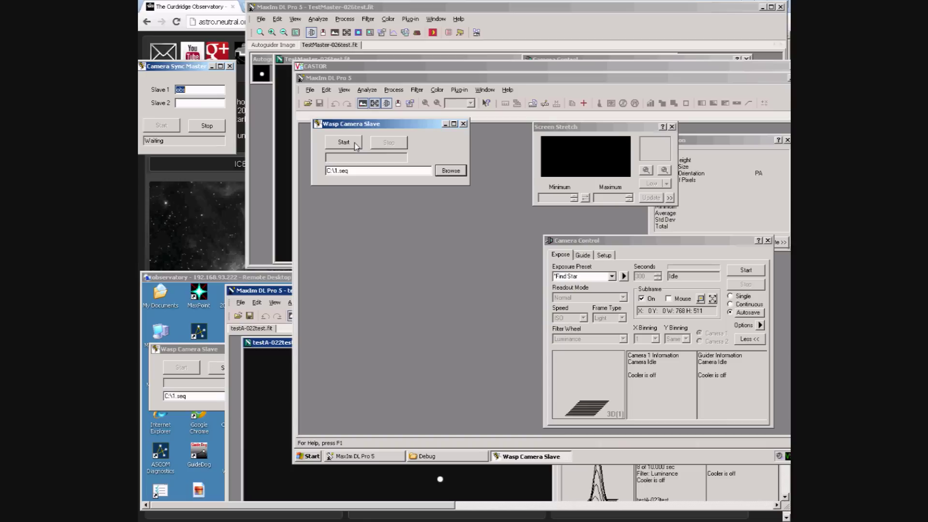
click(356, 144)
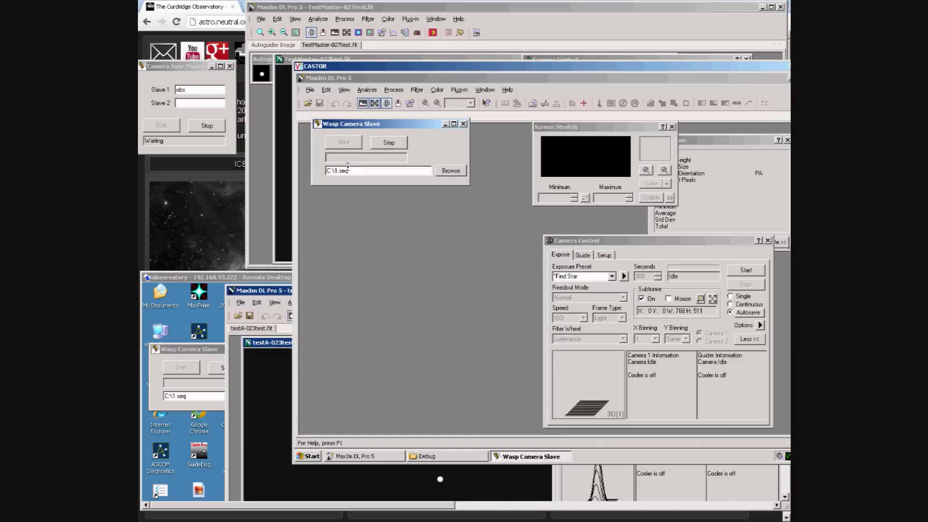
Step: Enter 192.168.93.181 as the Slave 2 address in Camera Sync Master
click(209, 102)
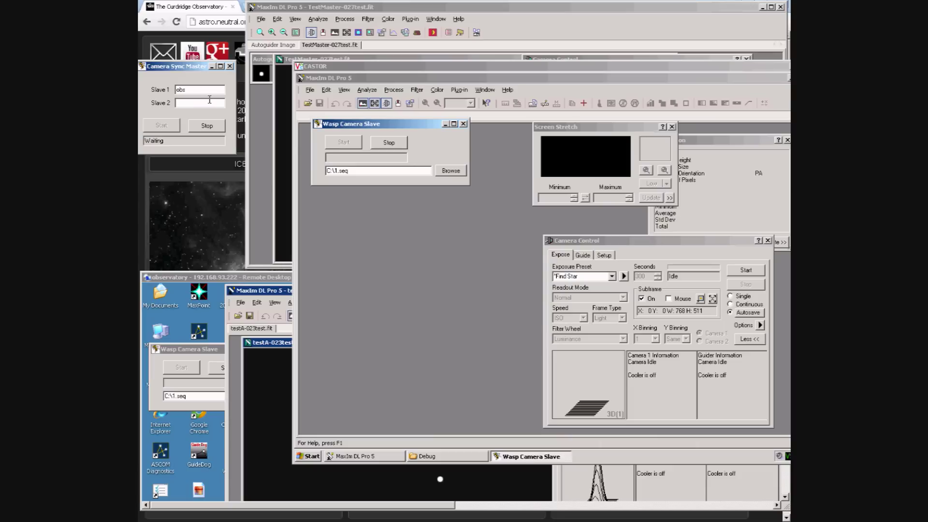
text(192.168.93.181)
key(Tab)
Step: Reposition the CASTOR and Remote Desktop windows so all three Camera Control panels show together
drag(461, 71, 160, 19)
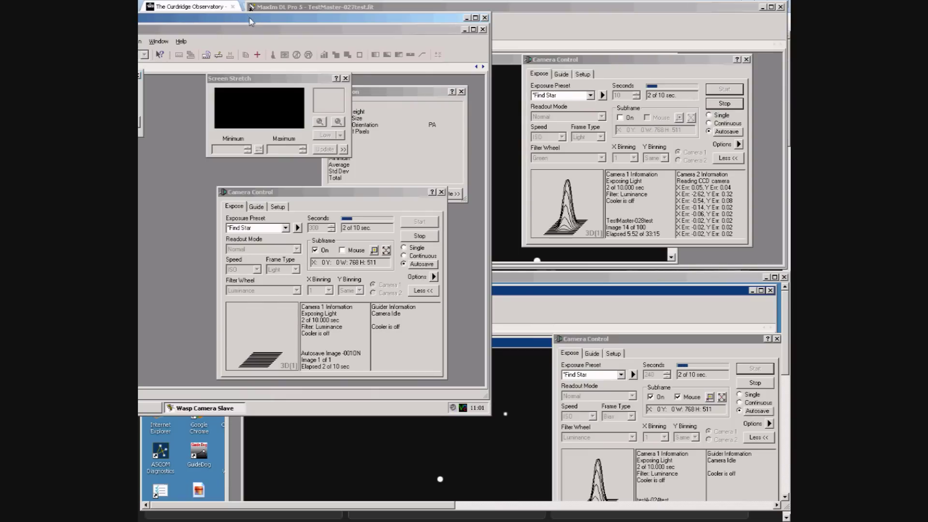
drag(250, 20, 274, 29)
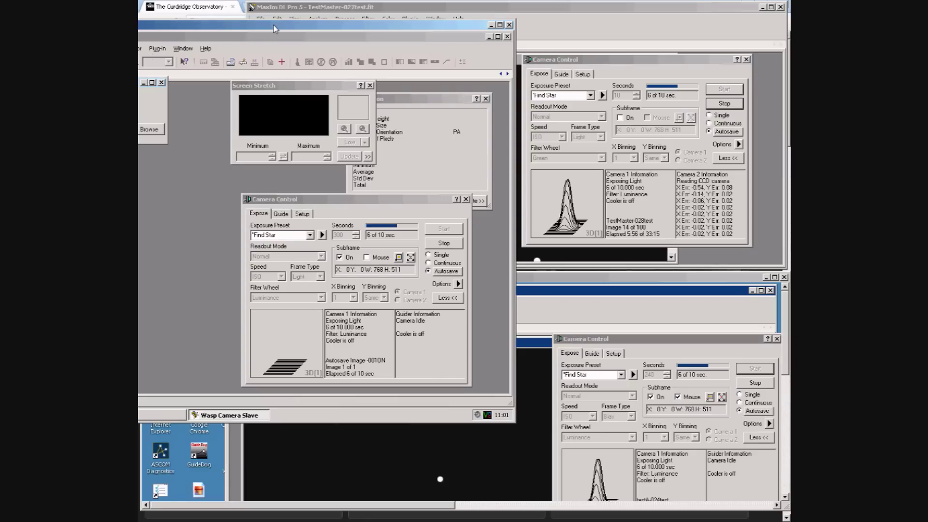